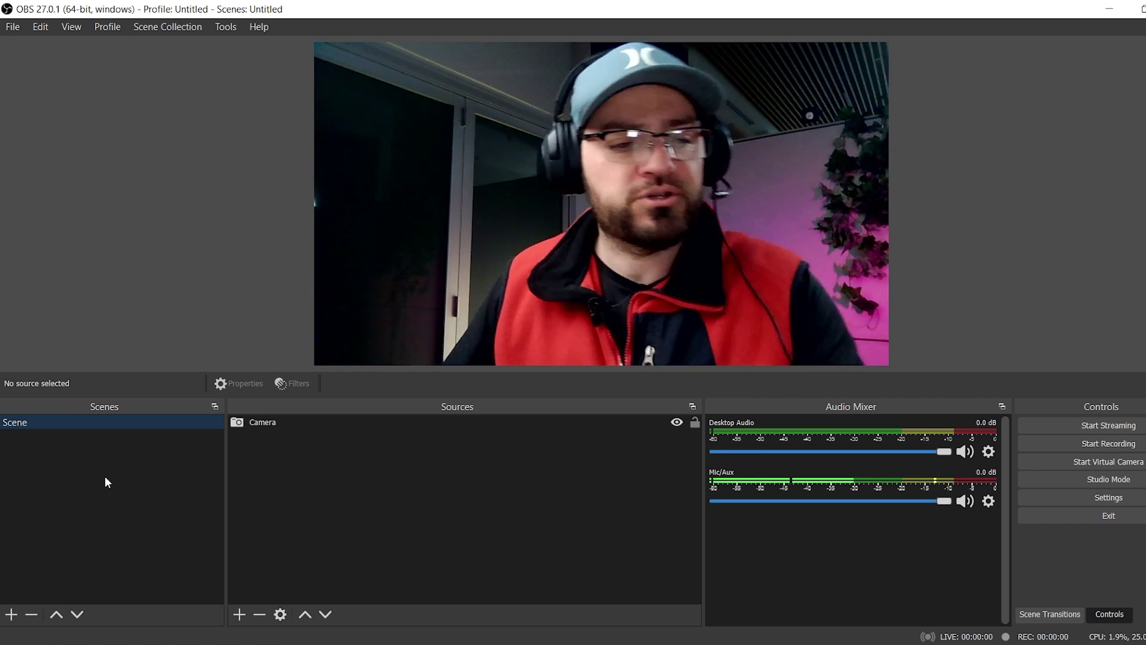
# - Add a new scene named 'Ninja - S9' and start adding a Browser source to it
pyautogui.click(11, 614)
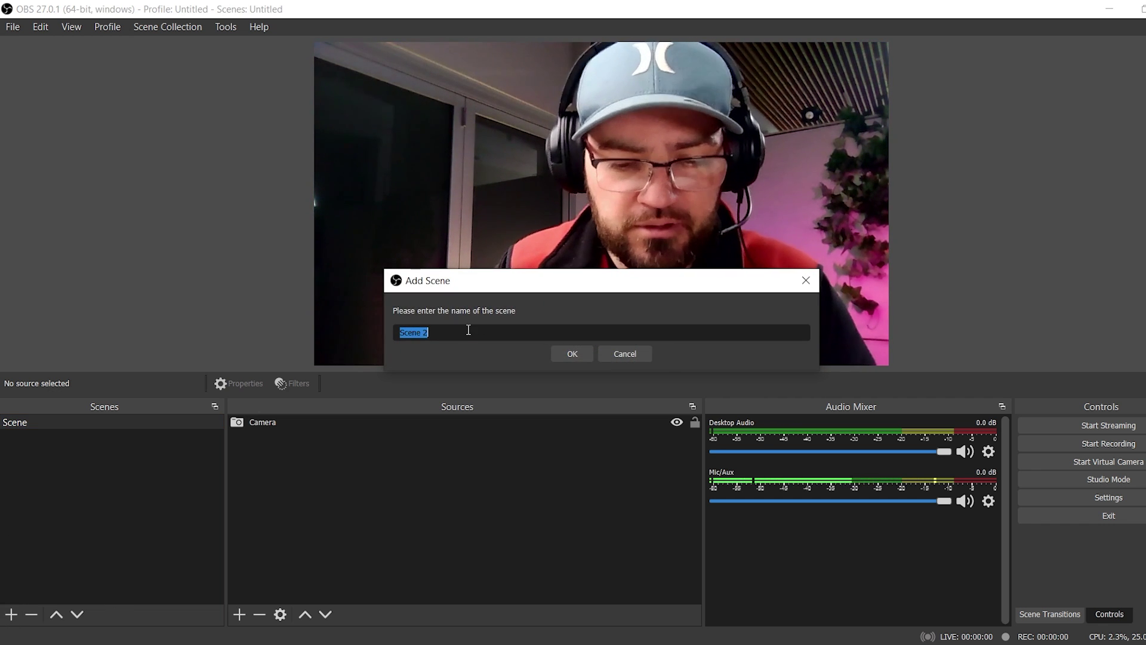
pyautogui.write('Ninja')
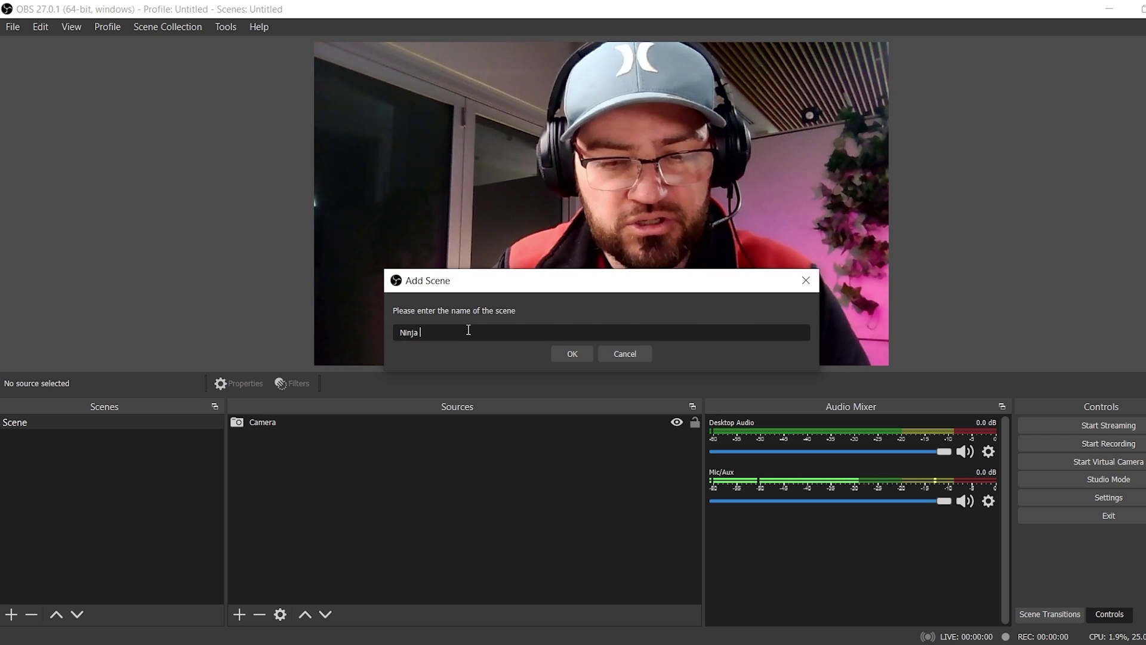
pyautogui.write(' - S9')
pyautogui.click(574, 354)
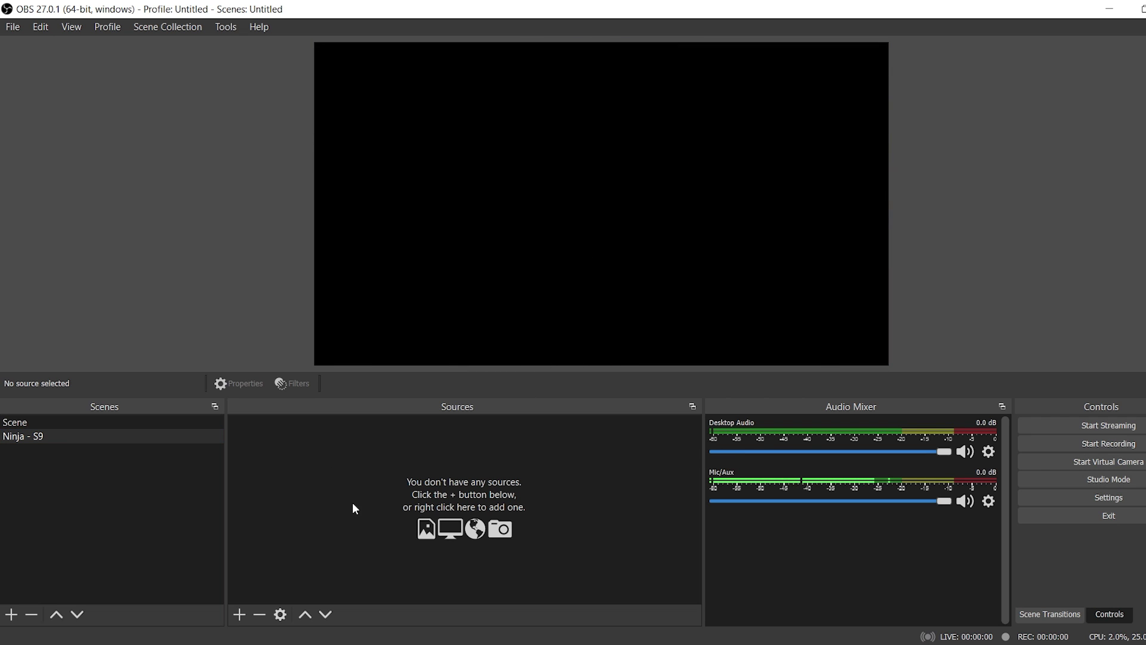
pyautogui.click(239, 614)
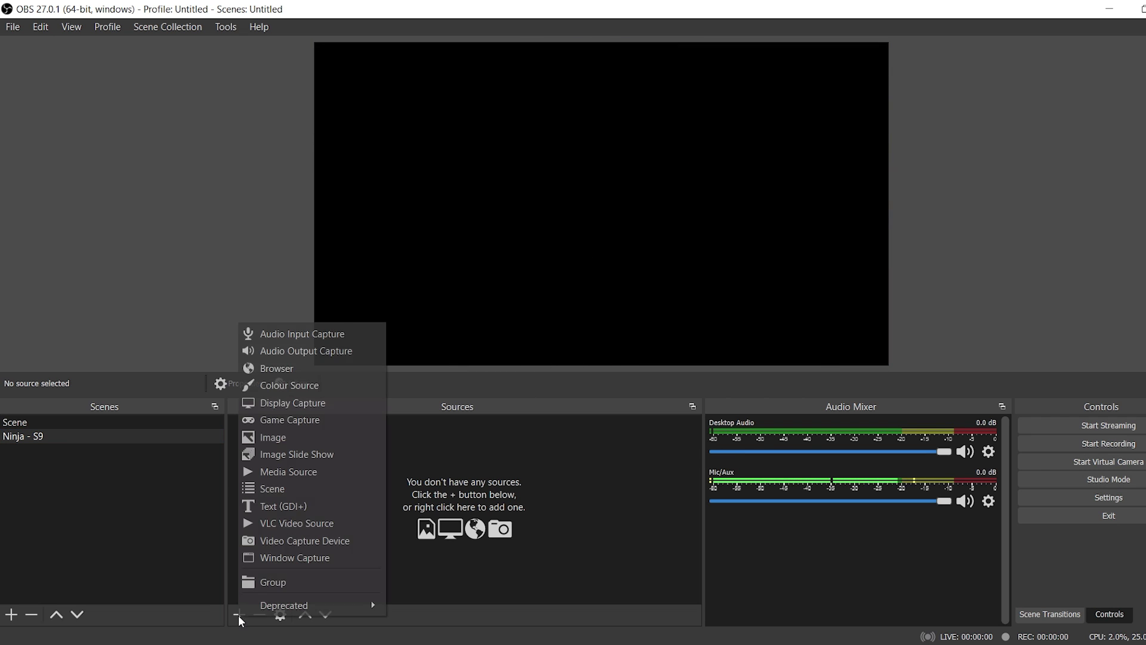
pyautogui.click(290, 368)
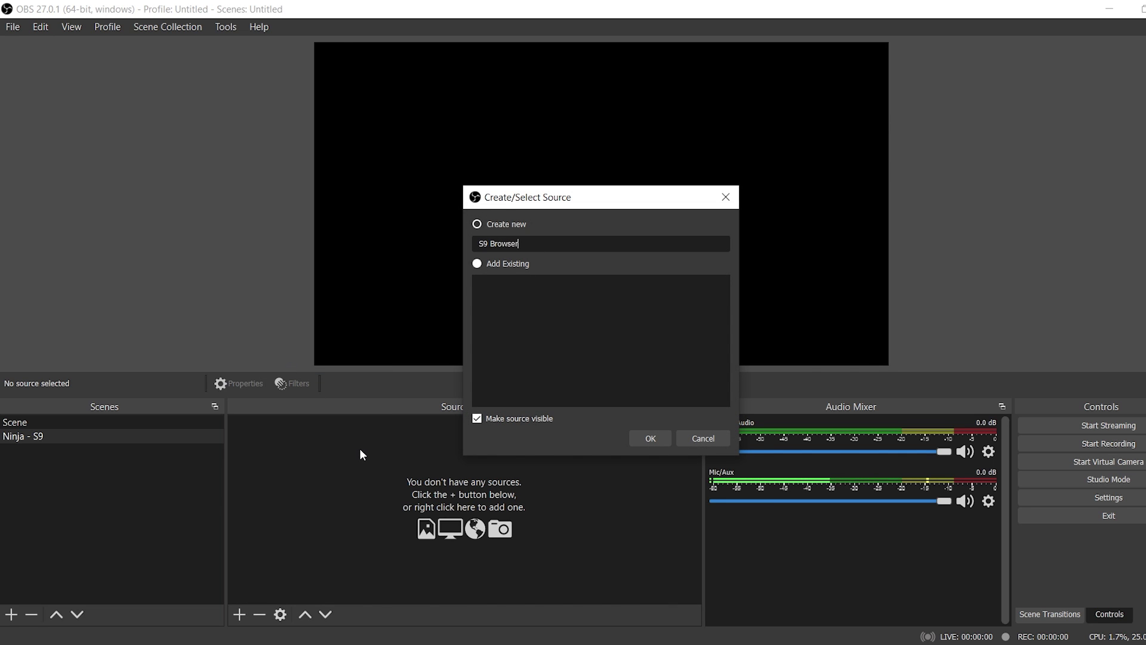
# - Create the S9 Browser source and set its width to 1920 and height to 1080
pyautogui.click(635, 432)
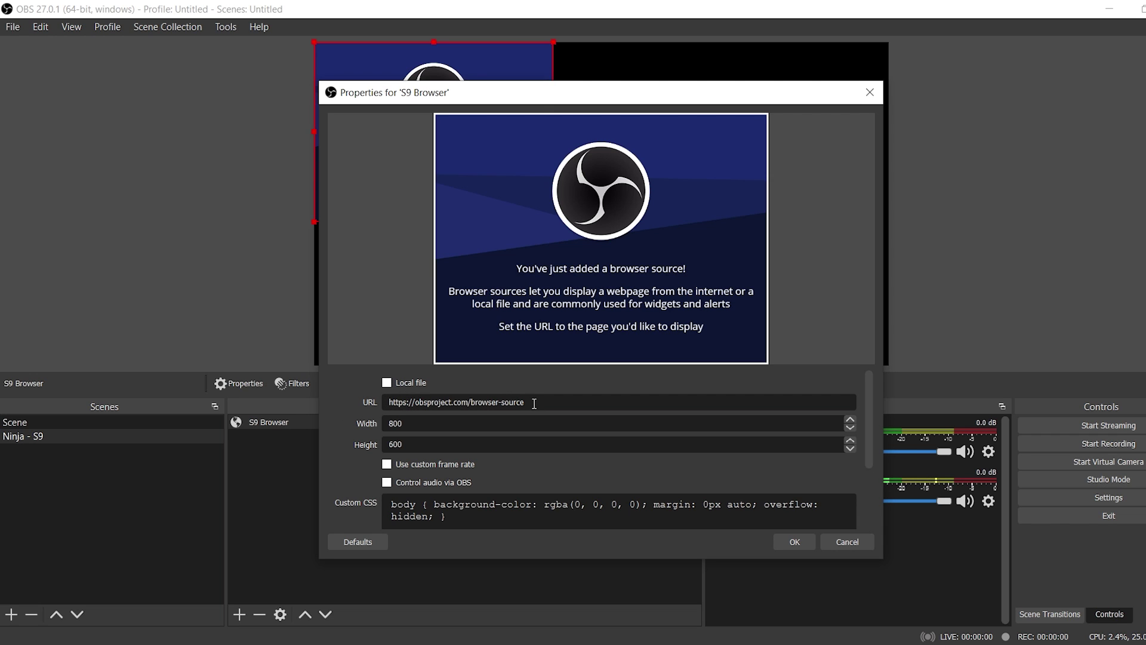
pyautogui.scroll(-3, 572, 465)
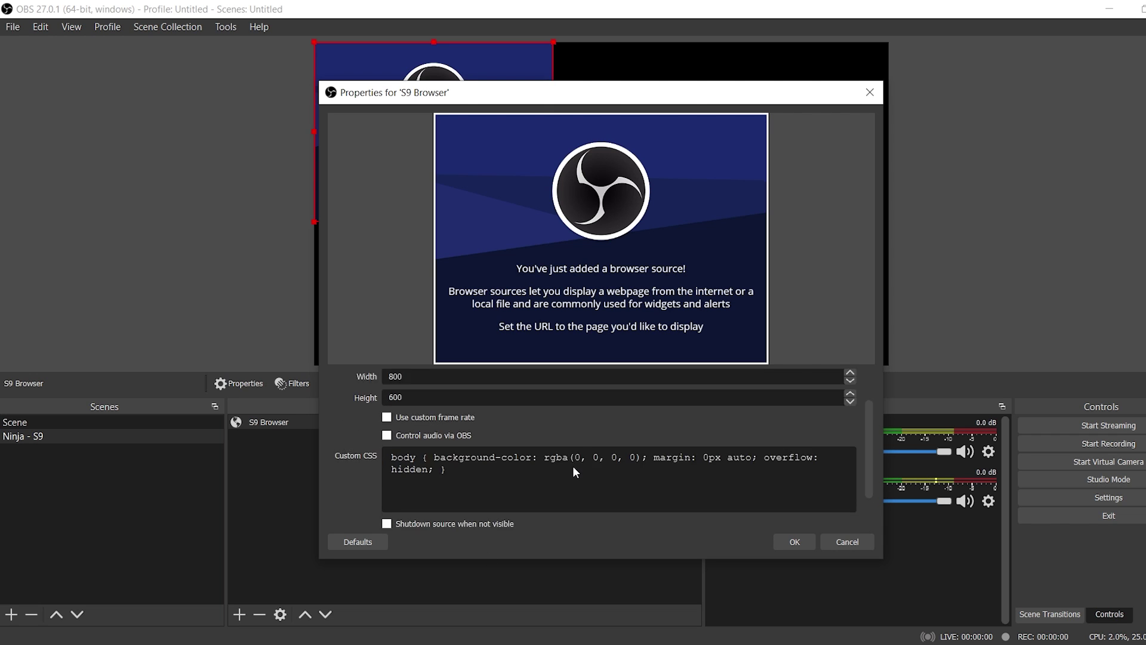
pyautogui.scroll(4, 571, 468)
pyautogui.doubleClick(436, 421)
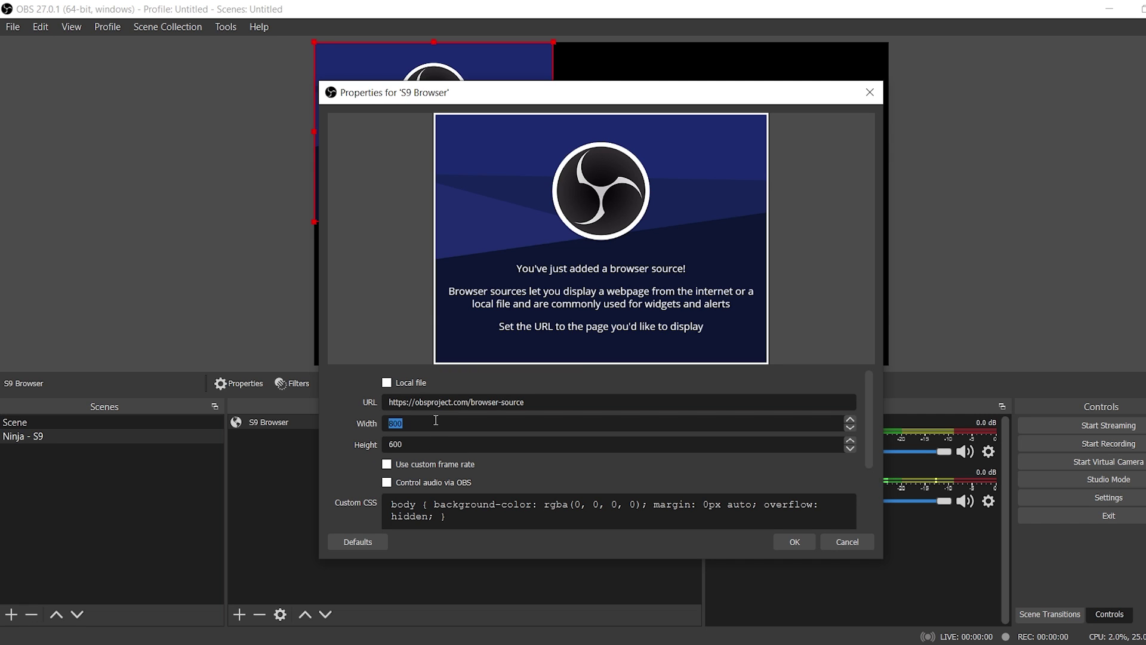
pyautogui.write('1920')
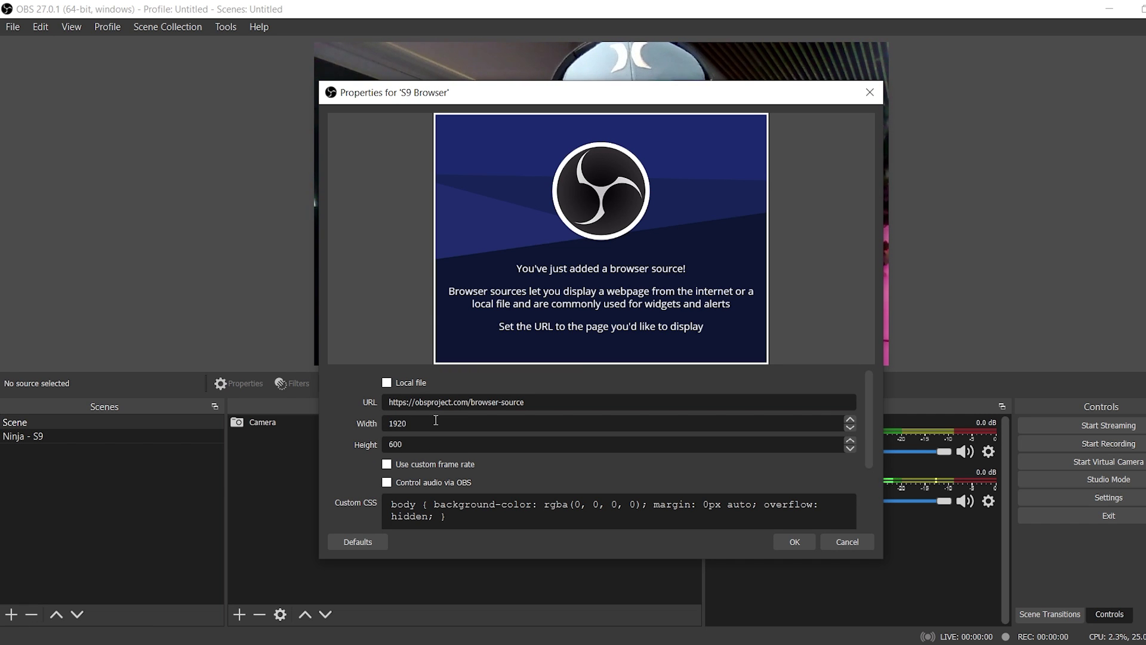
pyautogui.press('Tab')
pyautogui.write('1080')
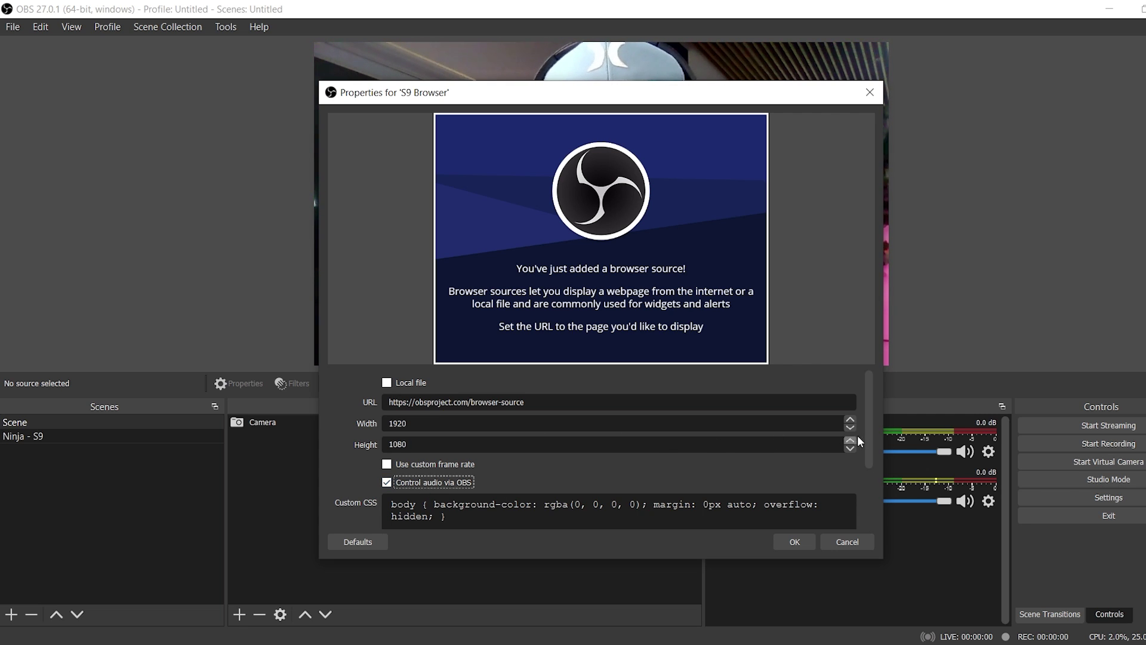
pyautogui.scroll(-5, 867, 435)
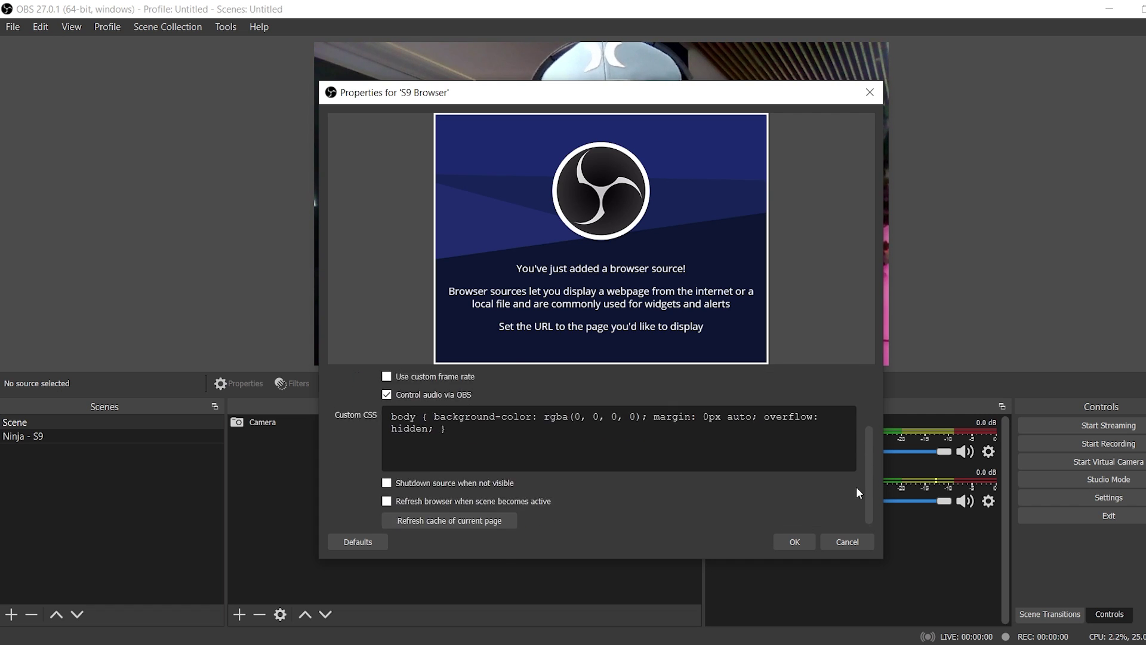
pyautogui.scroll(5, 854, 489)
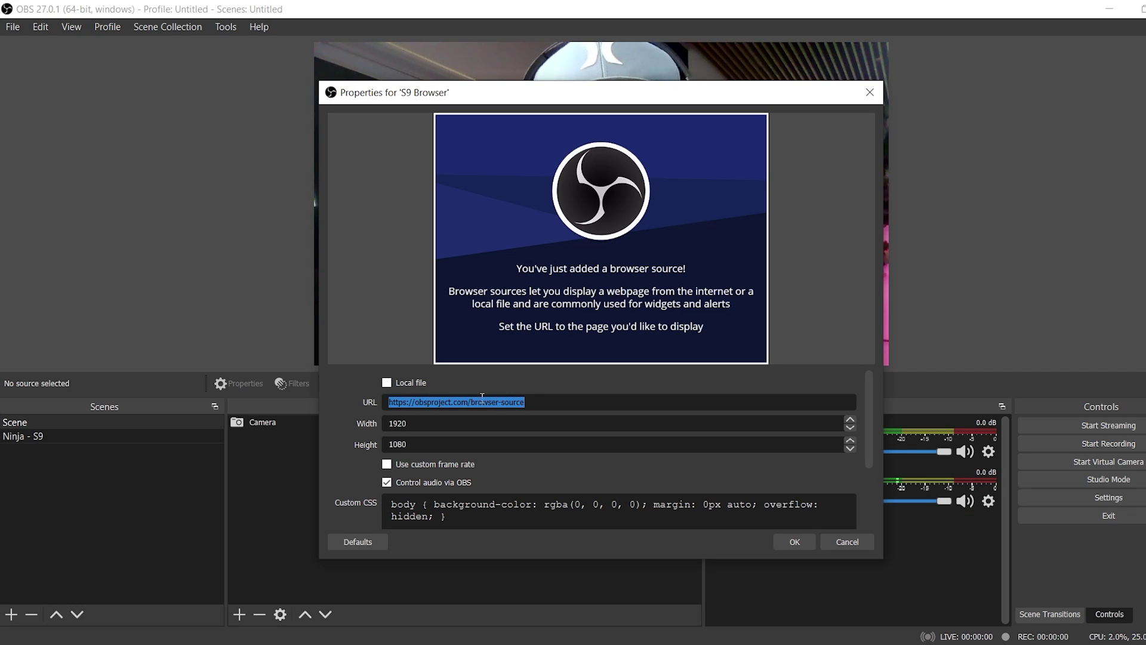
pyautogui.click(544, 402)
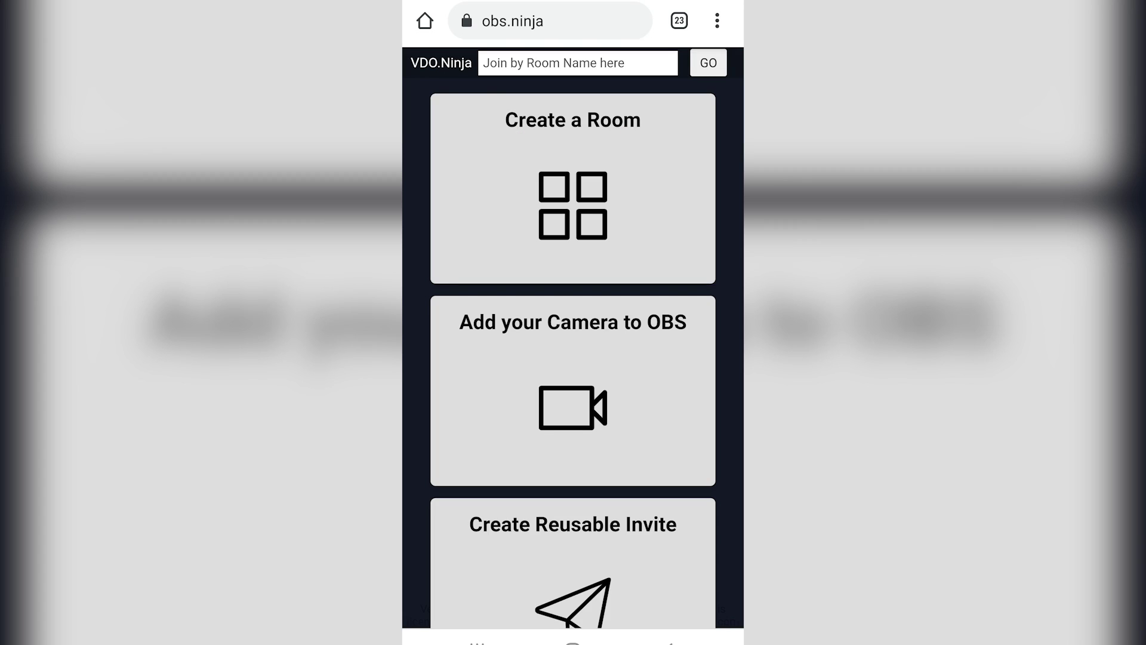
# - Scroll through the obs.ninja home page to view Create a Room and Add your Camera to OBS
pyautogui.scroll(-8, 573, 358)
pyautogui.scroll(-3, 573, 322)
pyautogui.scroll(3, 573, 322)
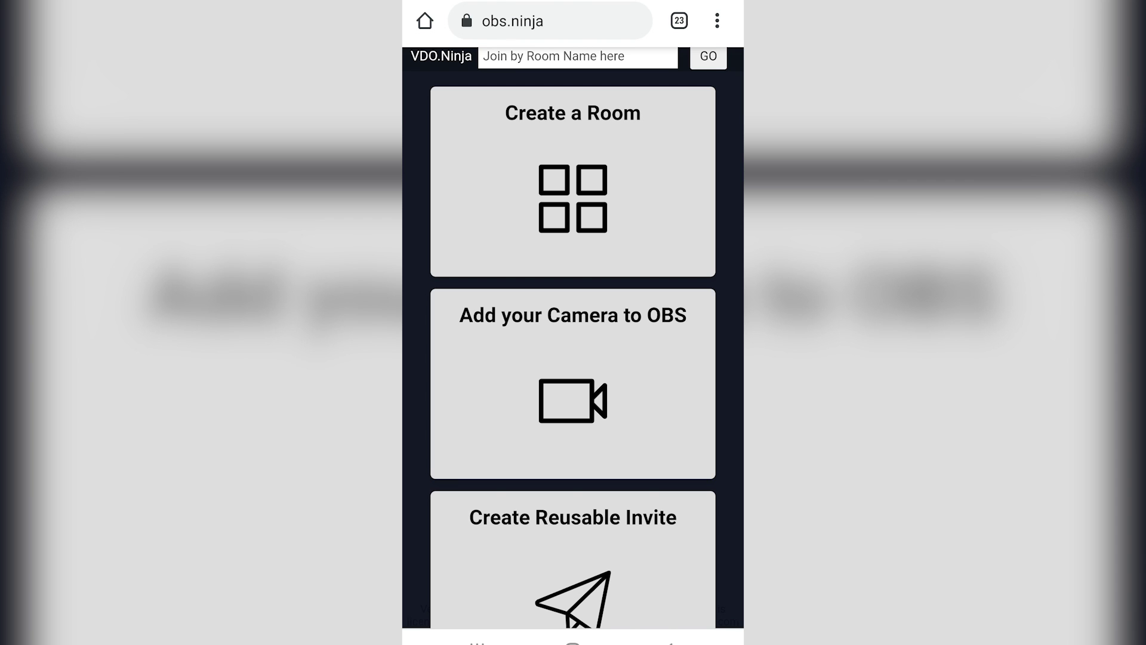
# - Open Add your Camera to OBS, try the phone cameras, and select camera2 2, facing front
pyautogui.click(573, 382)
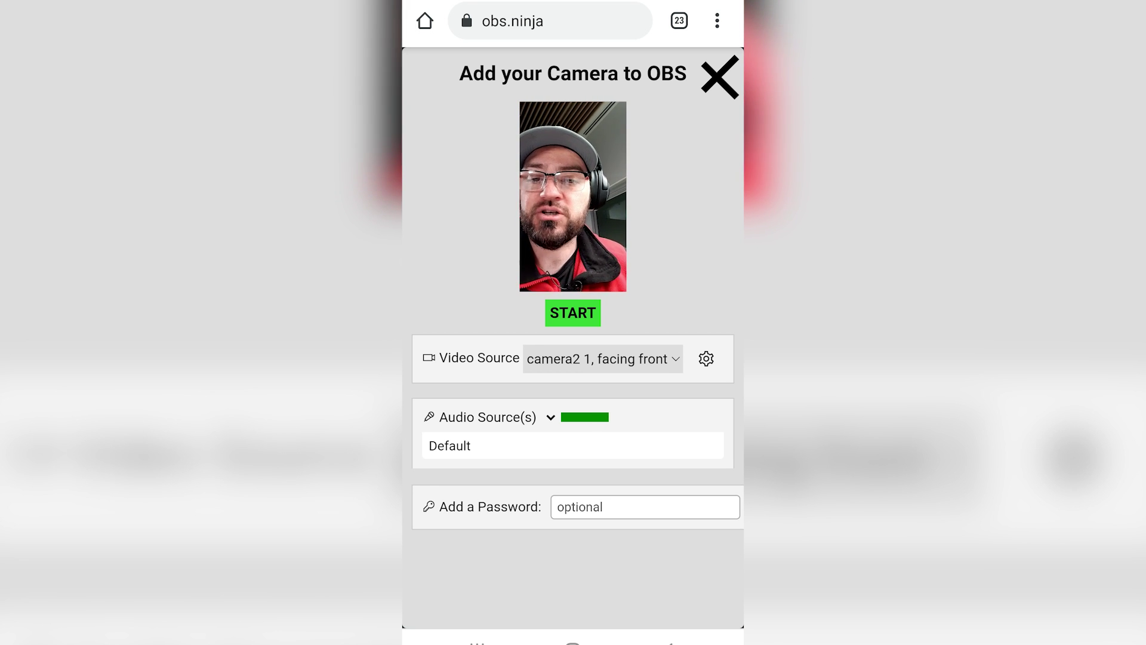
pyautogui.click(603, 358)
pyautogui.click(534, 342)
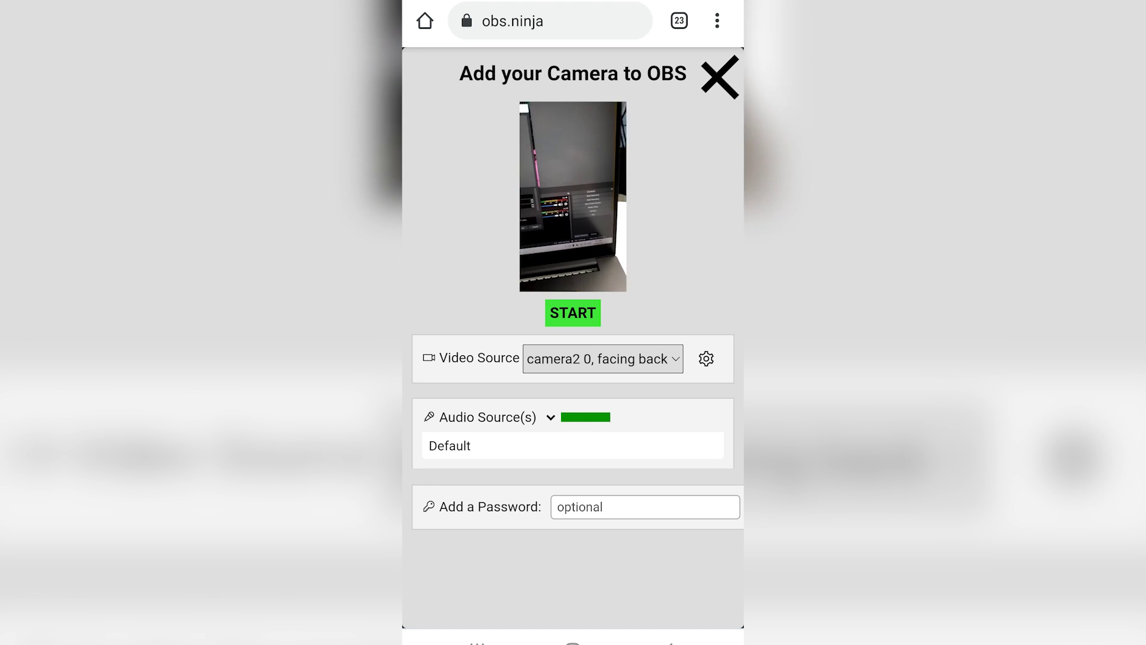
pyautogui.click(602, 359)
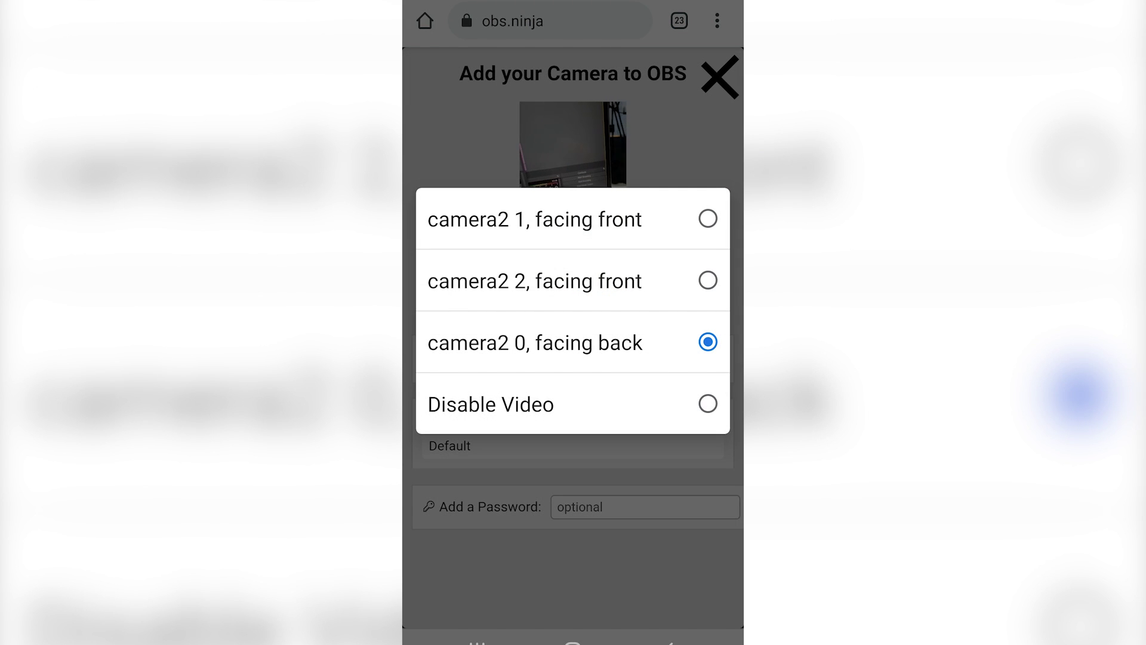
pyautogui.click(575, 279)
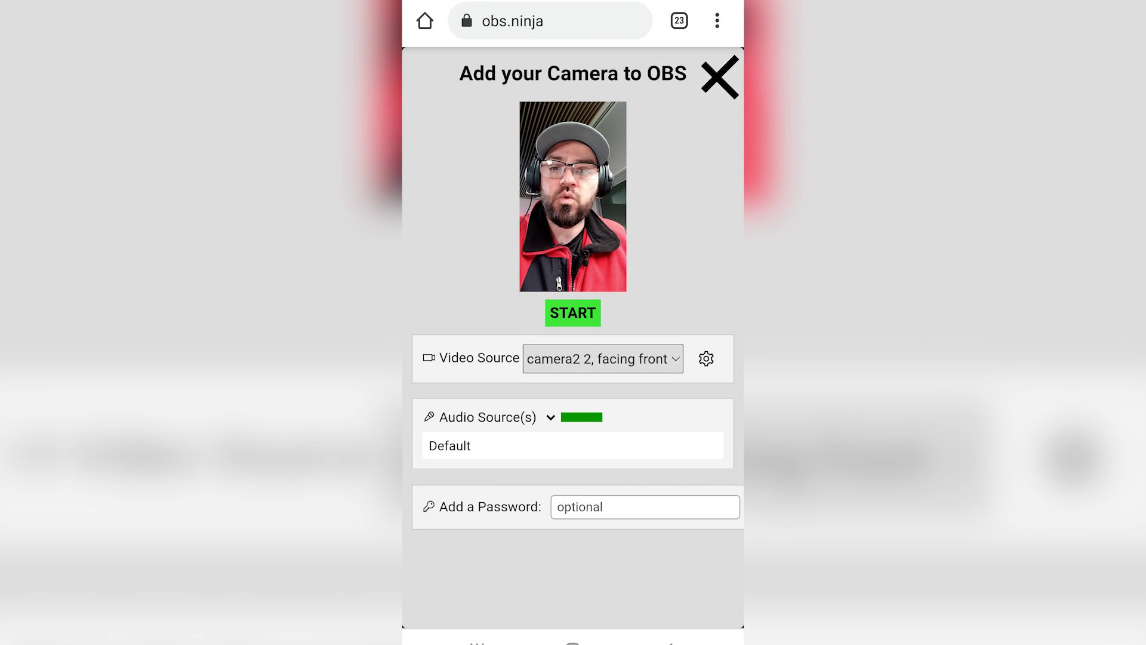
pyautogui.click(602, 358)
pyautogui.click(572, 217)
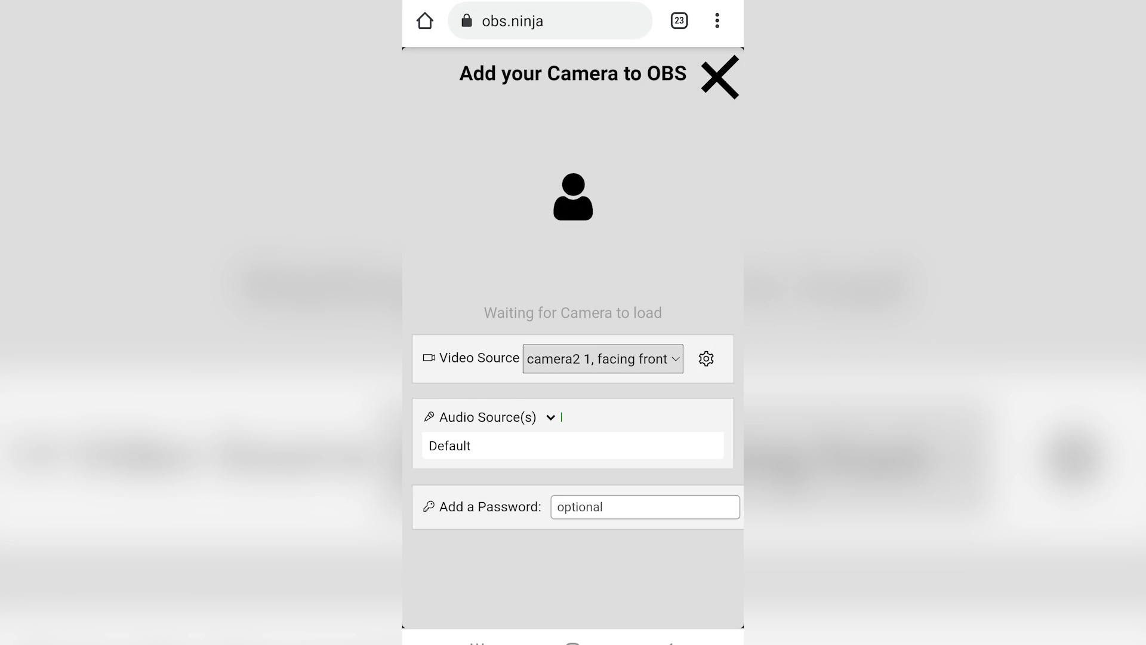
pyautogui.click(602, 359)
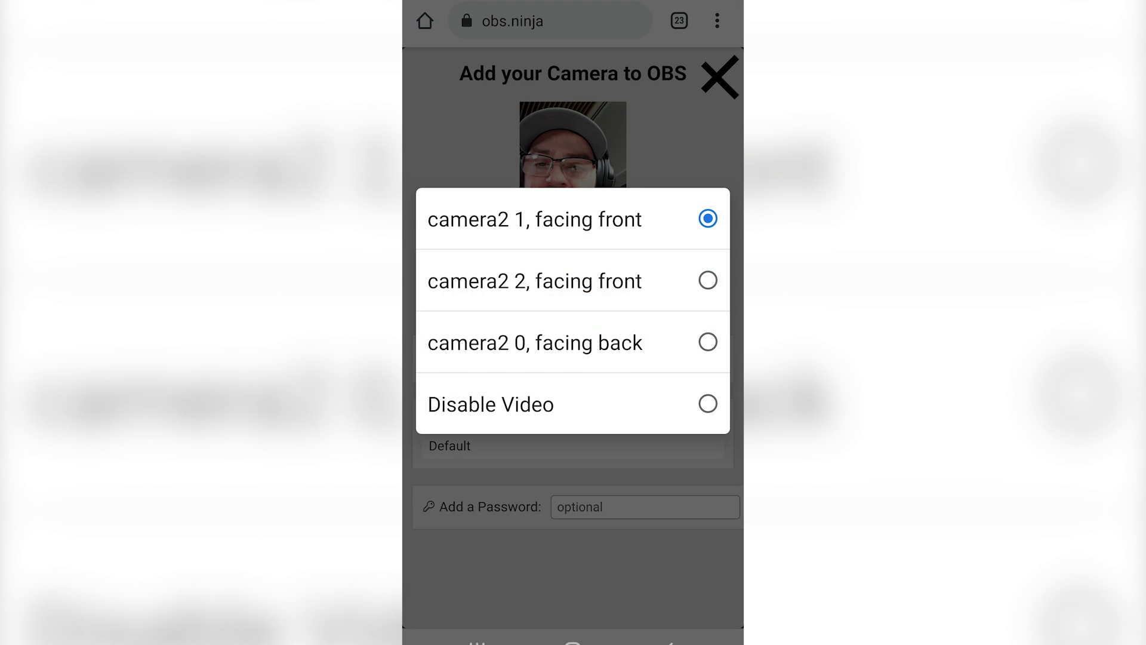
pyautogui.click(573, 279)
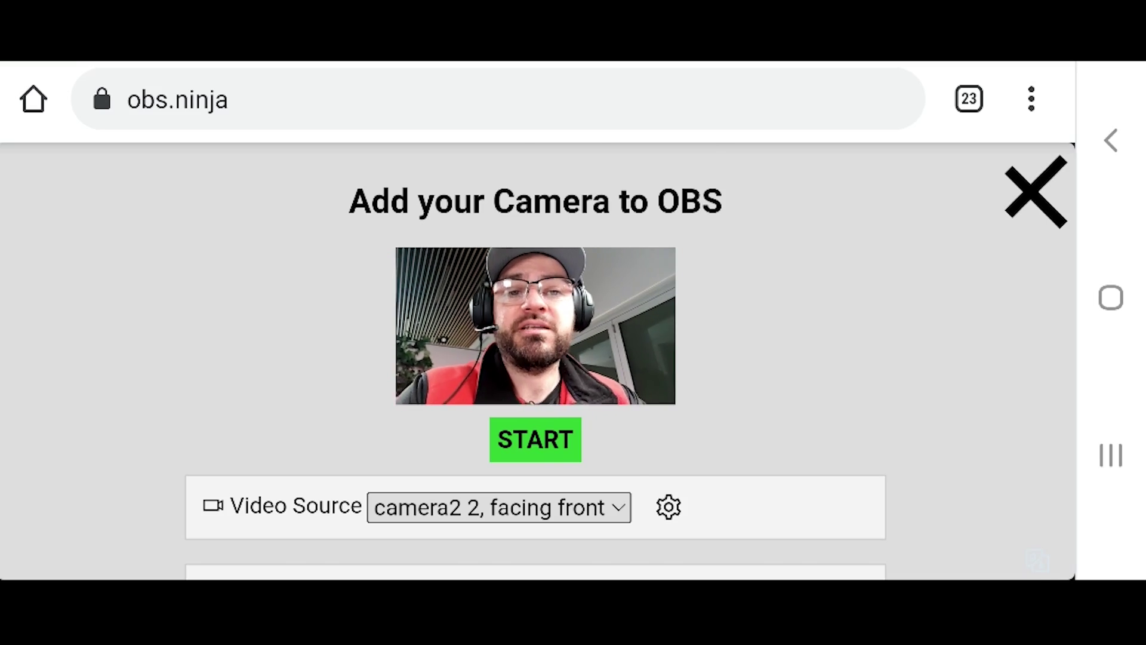
# - Start streaming the phone's front camera through VDO.Ninja
pyautogui.click(536, 439)
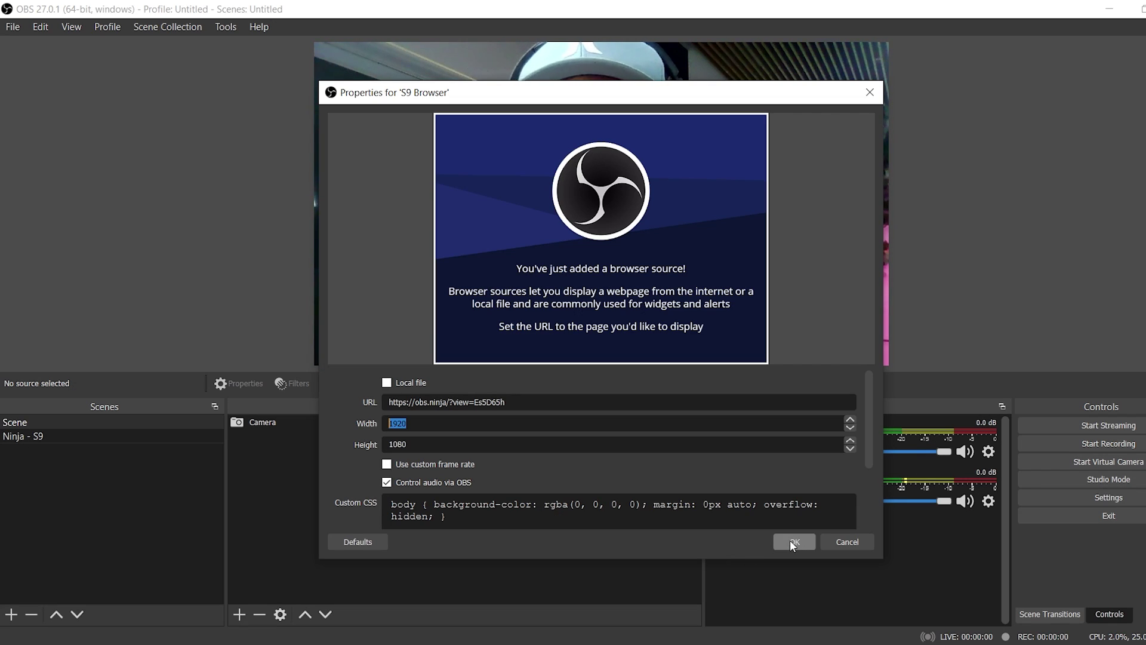
# - Apply the view link to S9 Browser and switch to the Ninja - S9 scene
pyautogui.click(790, 542)
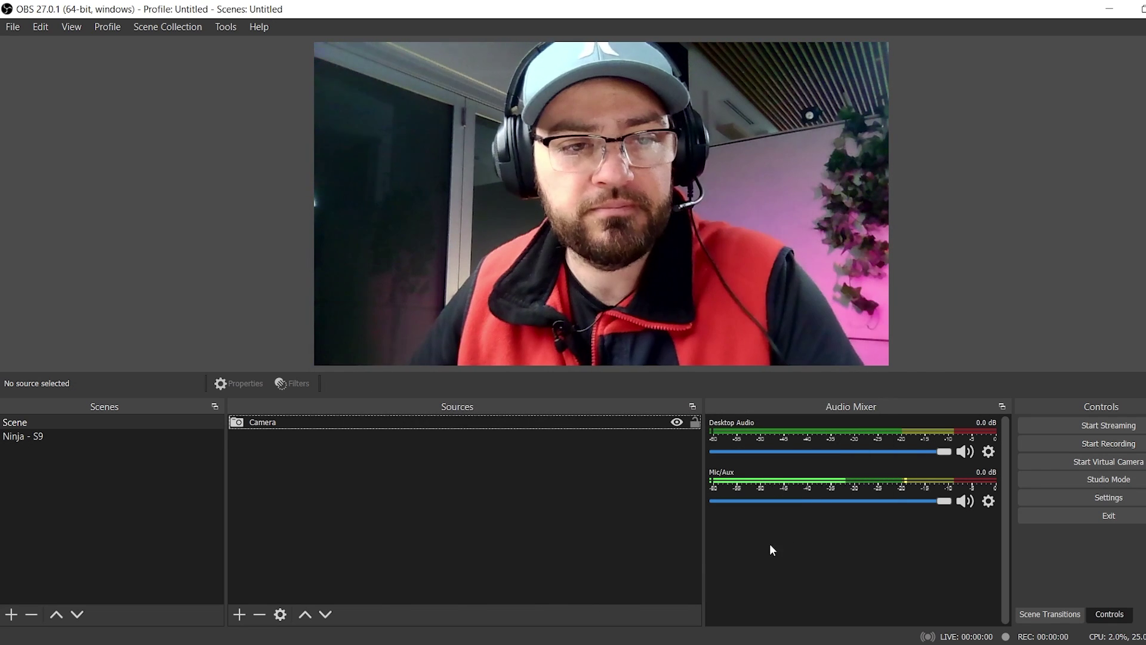
pyautogui.click(27, 437)
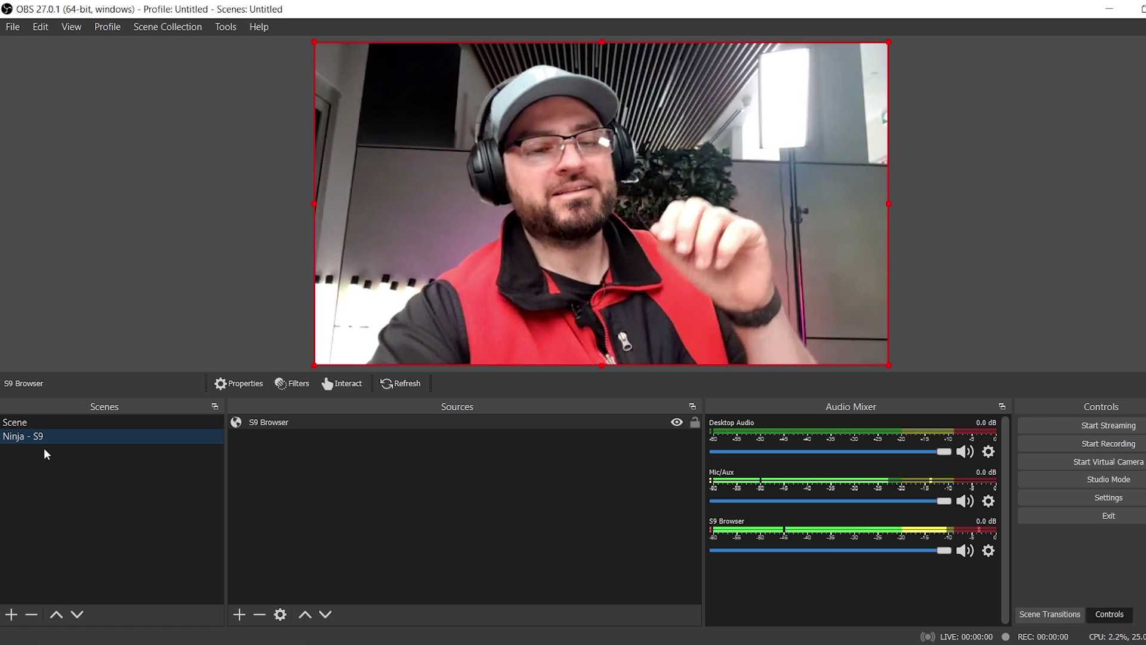
pyautogui.click(454, 457)
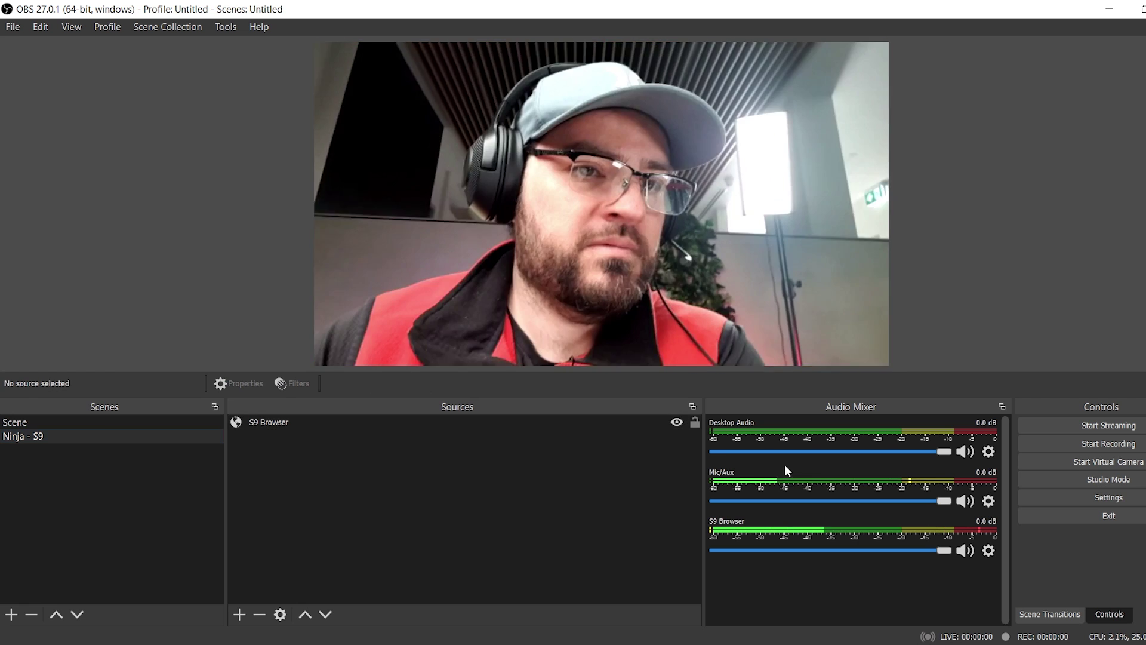
# - Enable Studio Mode, preview the webcam Scene beside Ninja - S9, then disable Studio Mode
pyautogui.click(1096, 479)
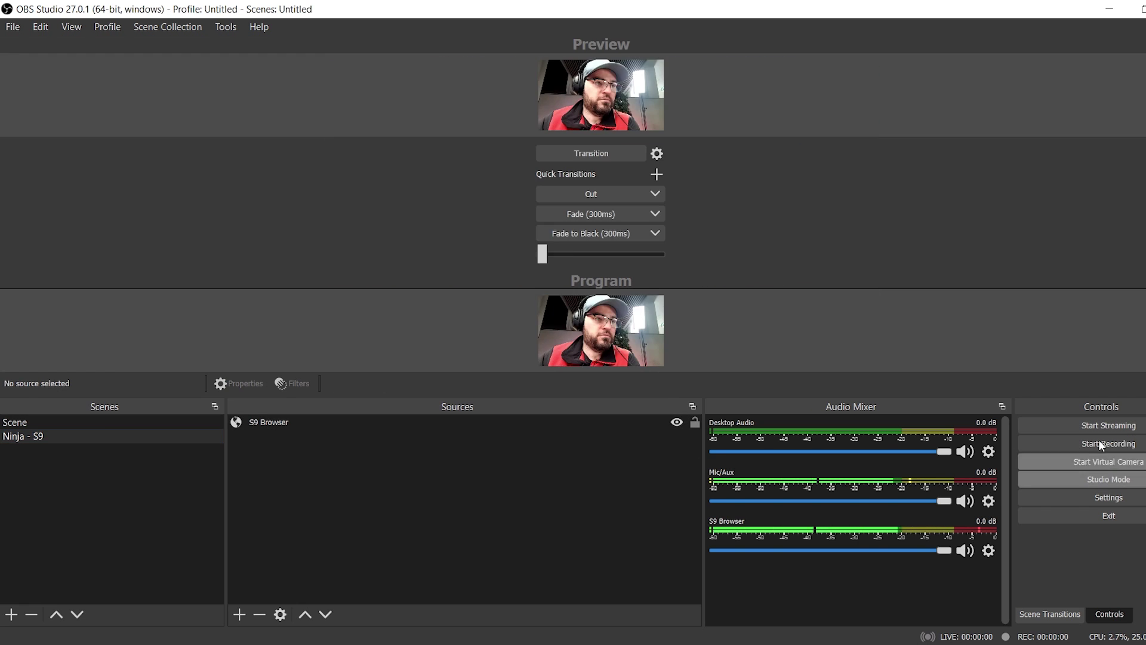
pyautogui.click(41, 420)
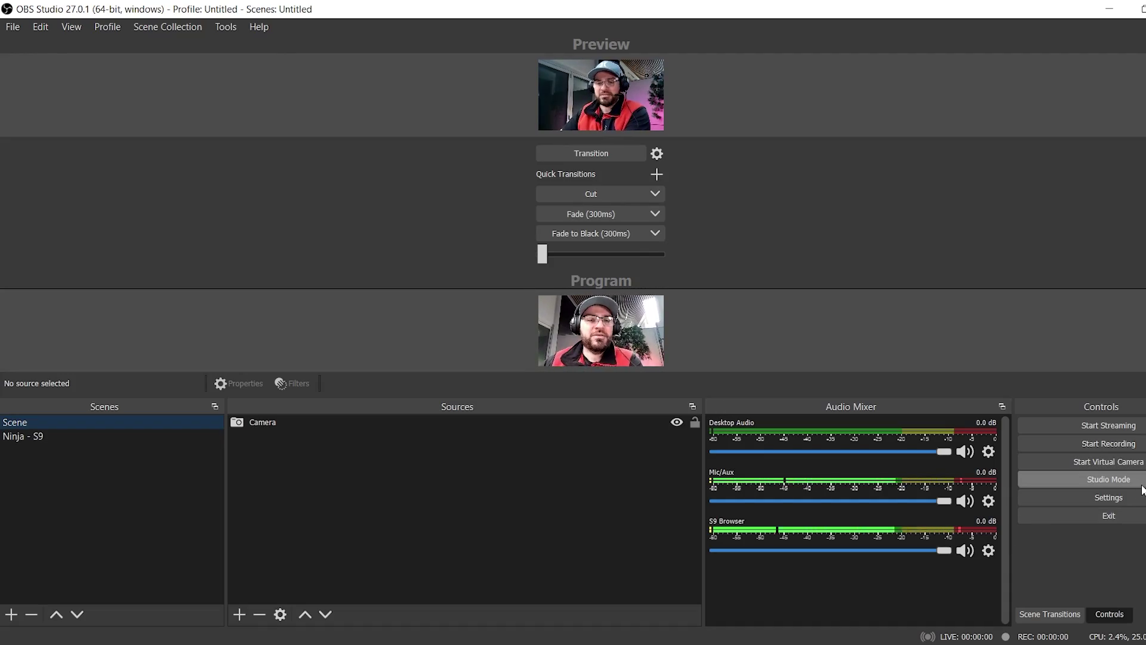
pyautogui.click(1142, 486)
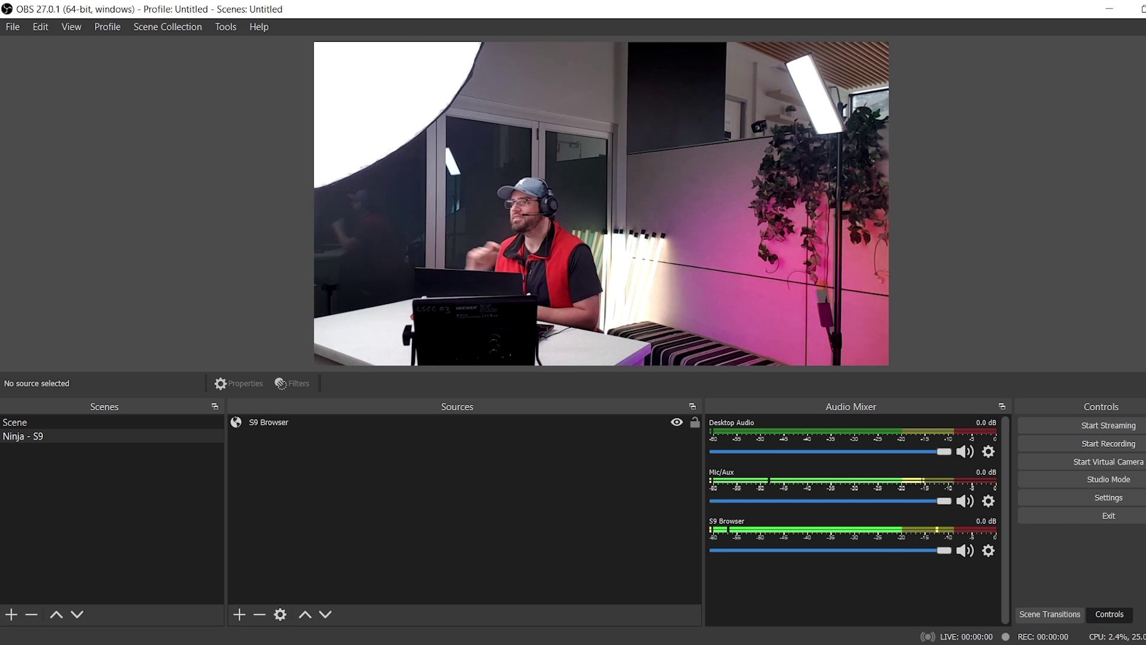
# - Select the webcam 'Scene' in the Scenes list
pyautogui.click(83, 423)
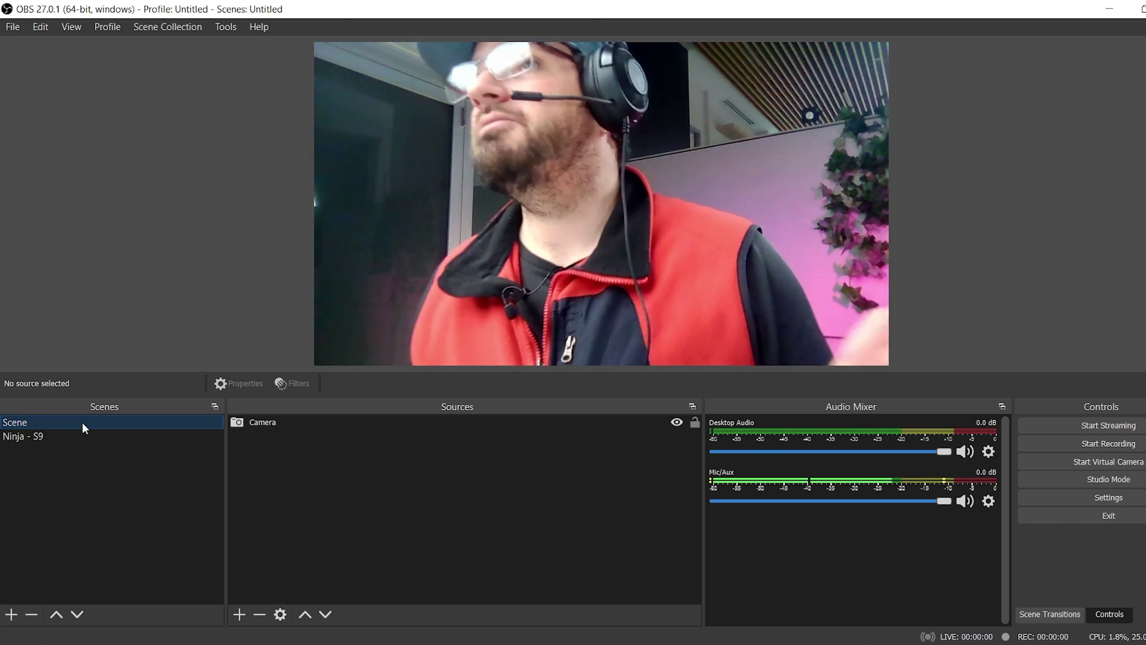